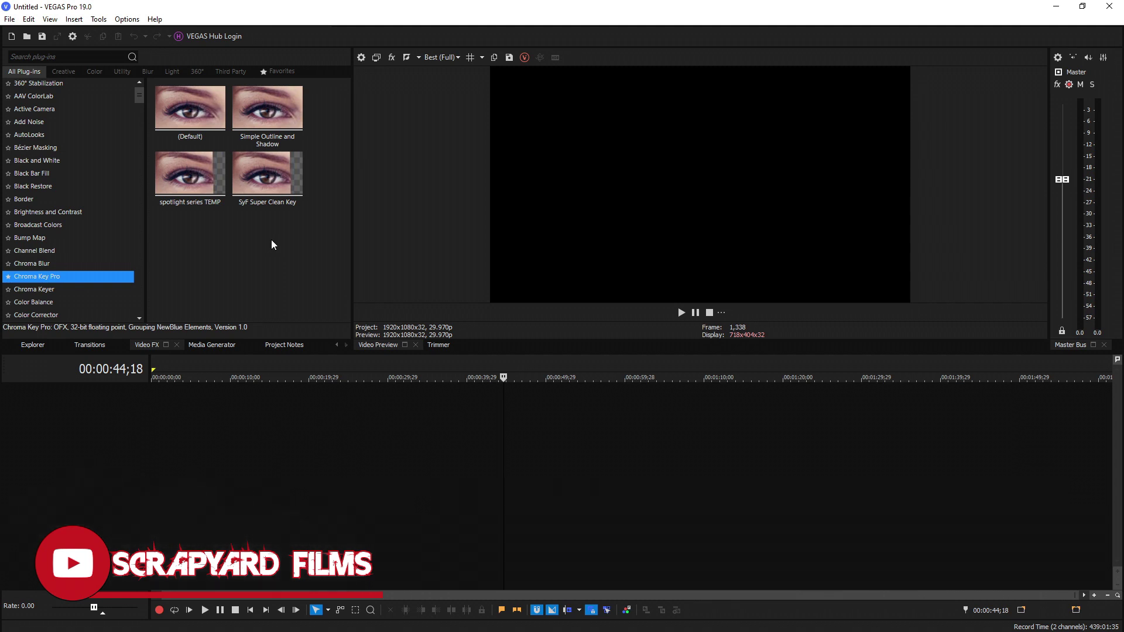
# Open Text to Speech from the Tools menu, with the English (US) male Guy voice and an empty box
pyautogui.click(97, 19)
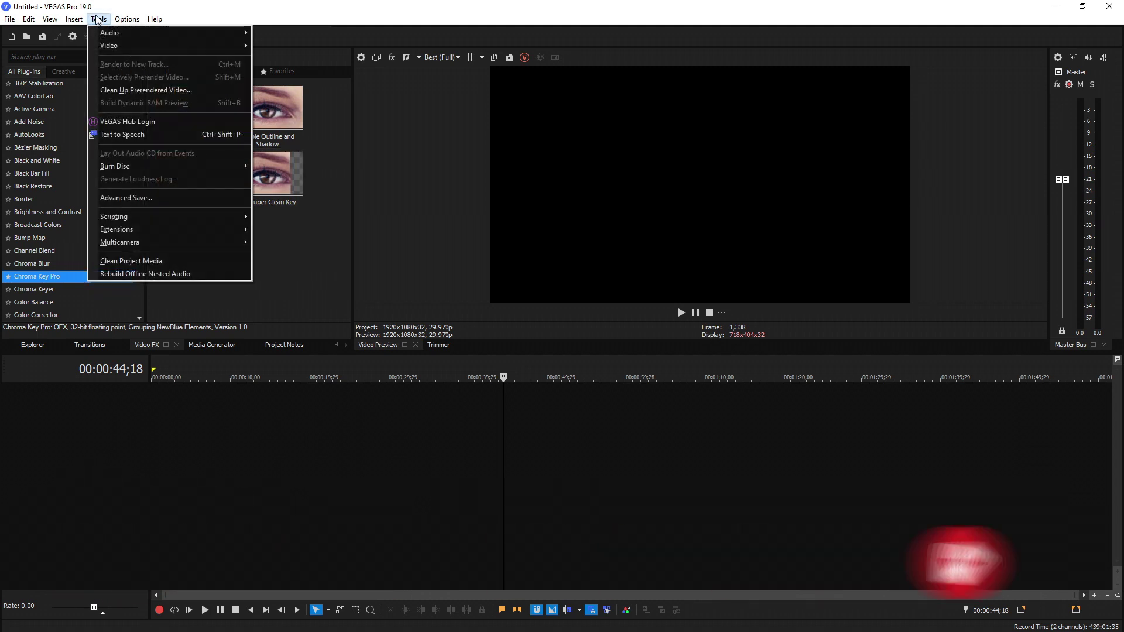
pyautogui.click(174, 136)
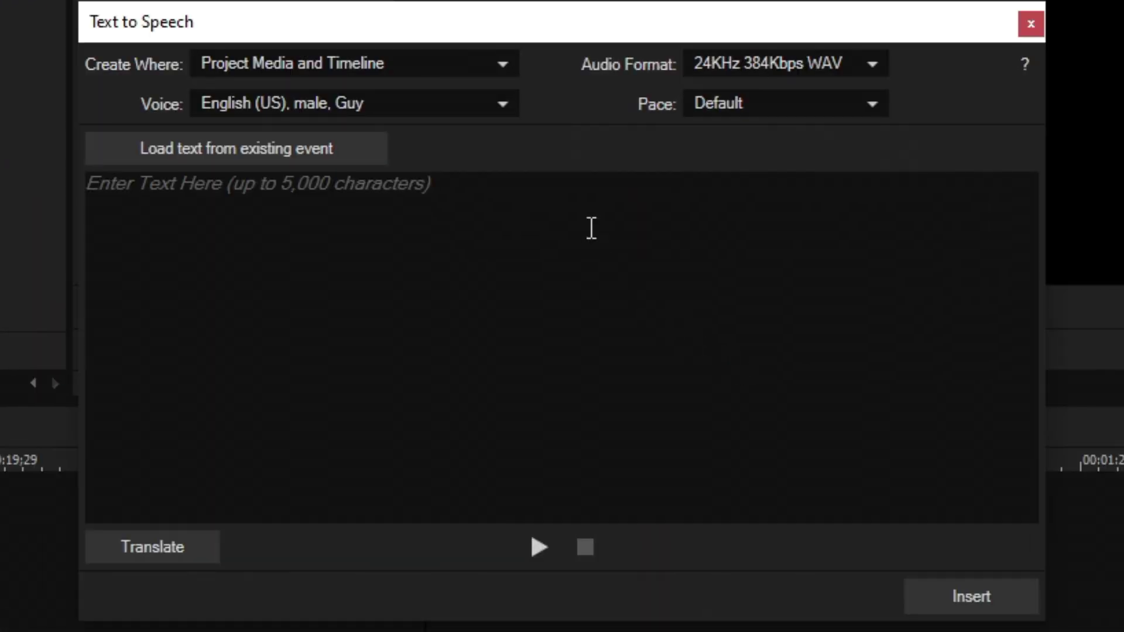
pyautogui.click(498, 63)
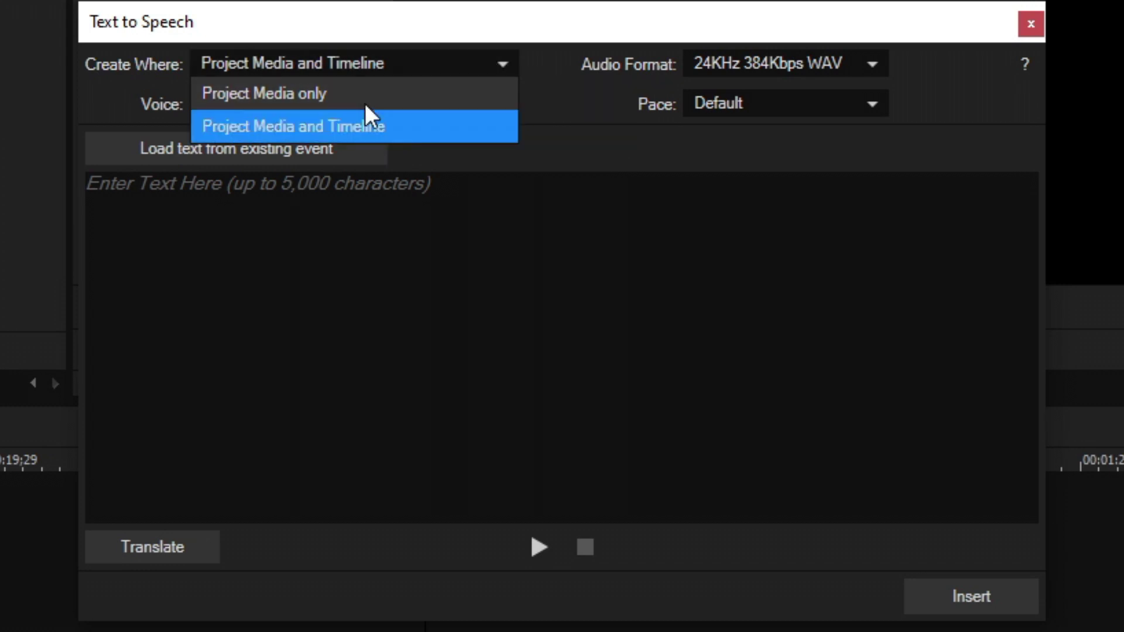
pyautogui.click(391, 128)
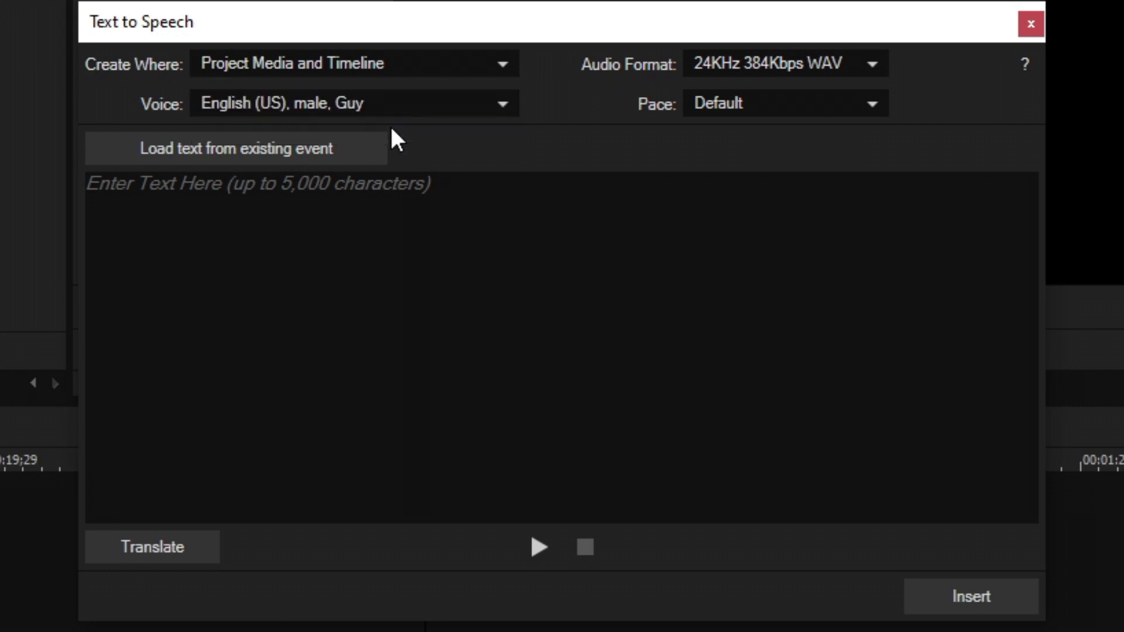
pyautogui.click(865, 65)
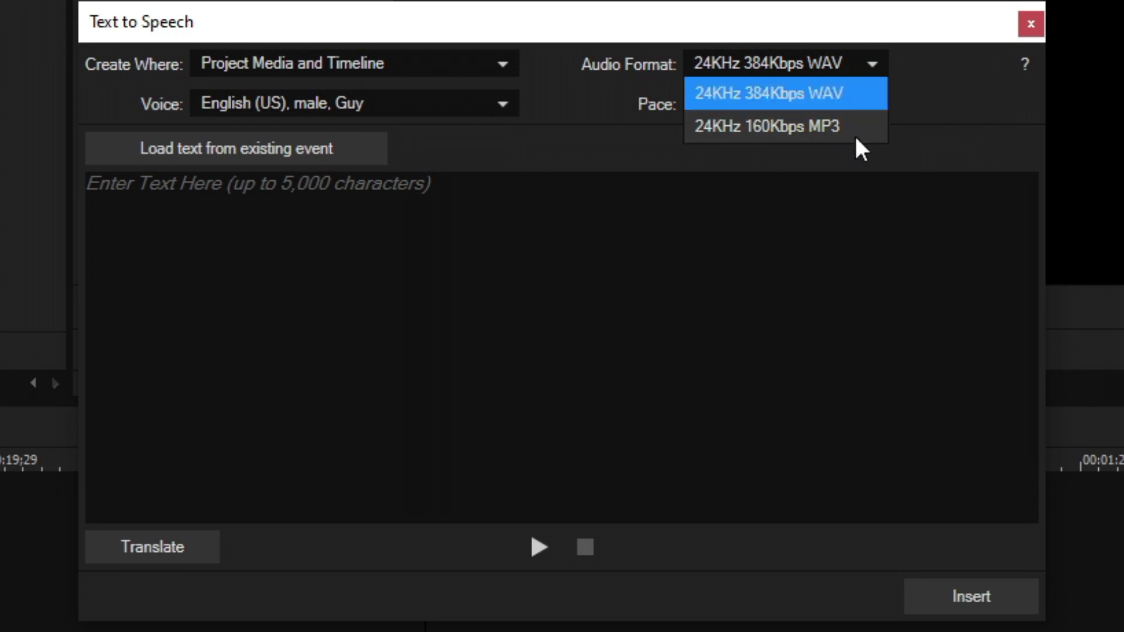
pyautogui.click(852, 94)
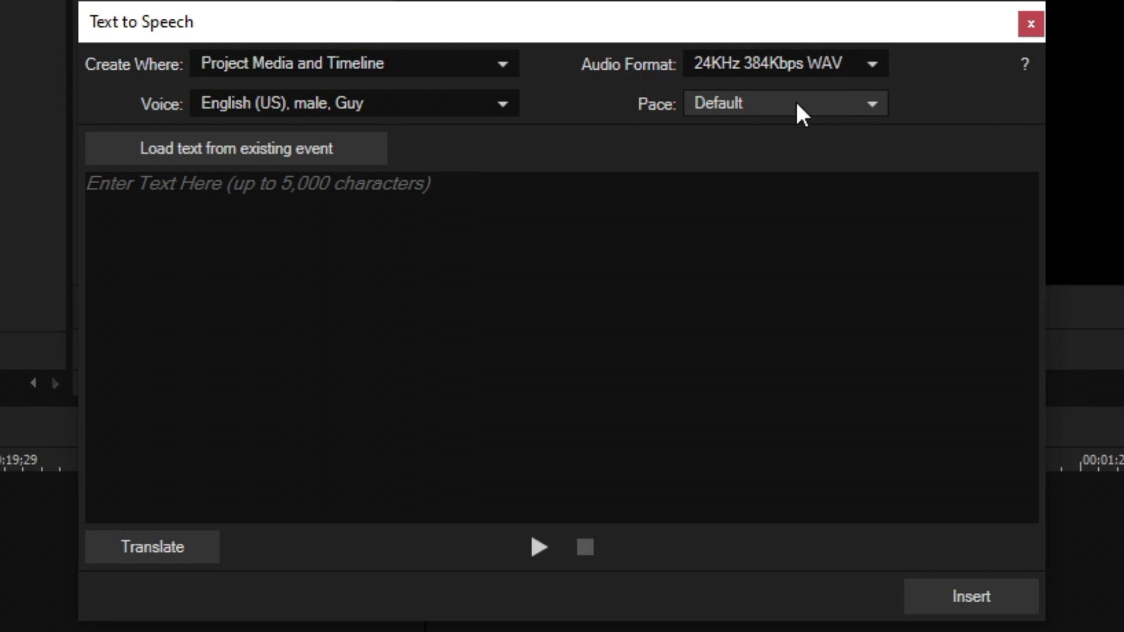
pyautogui.click(511, 108)
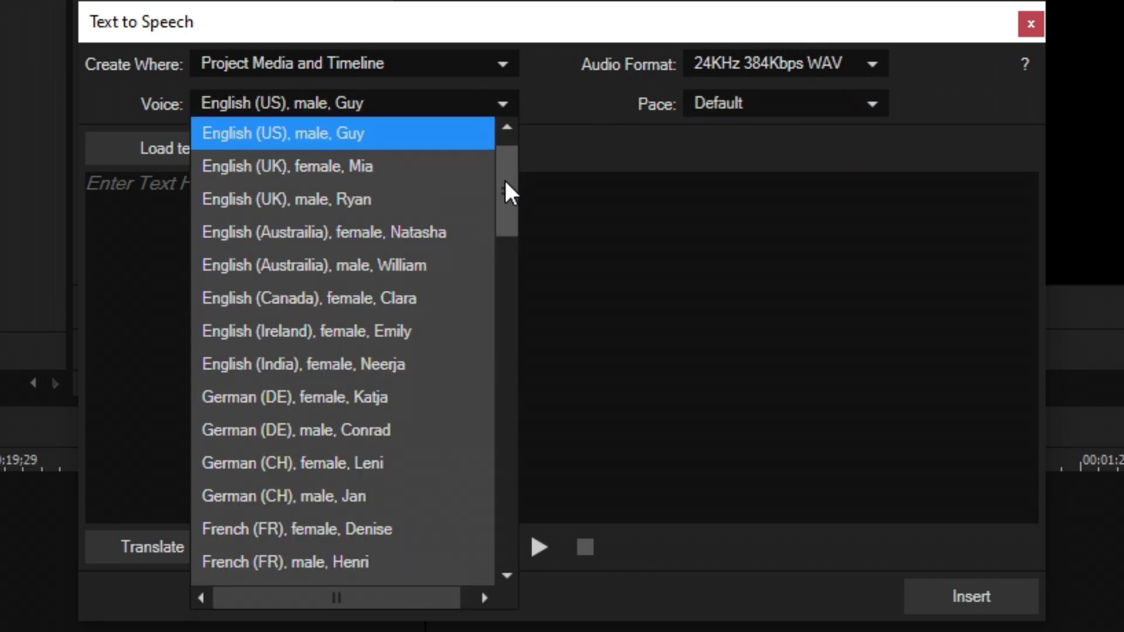
pyautogui.moveTo(503, 172); pyautogui.dragTo(516, 130)
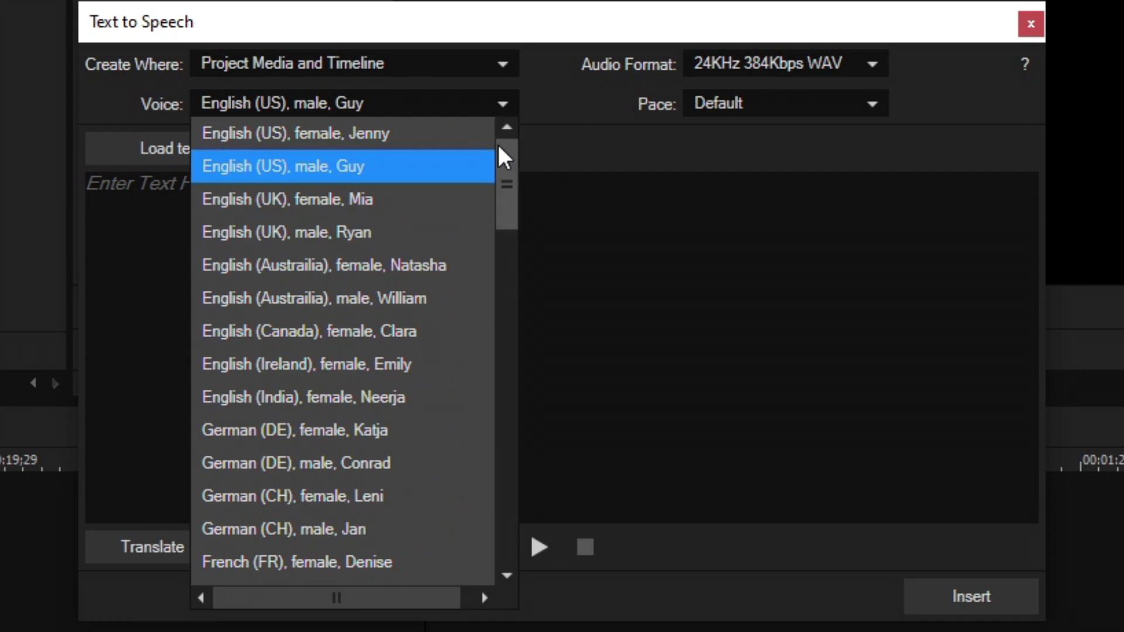
# Keep the Guy voice, enter 'This is a test!' and preview it aloud
pyautogui.click(284, 167)
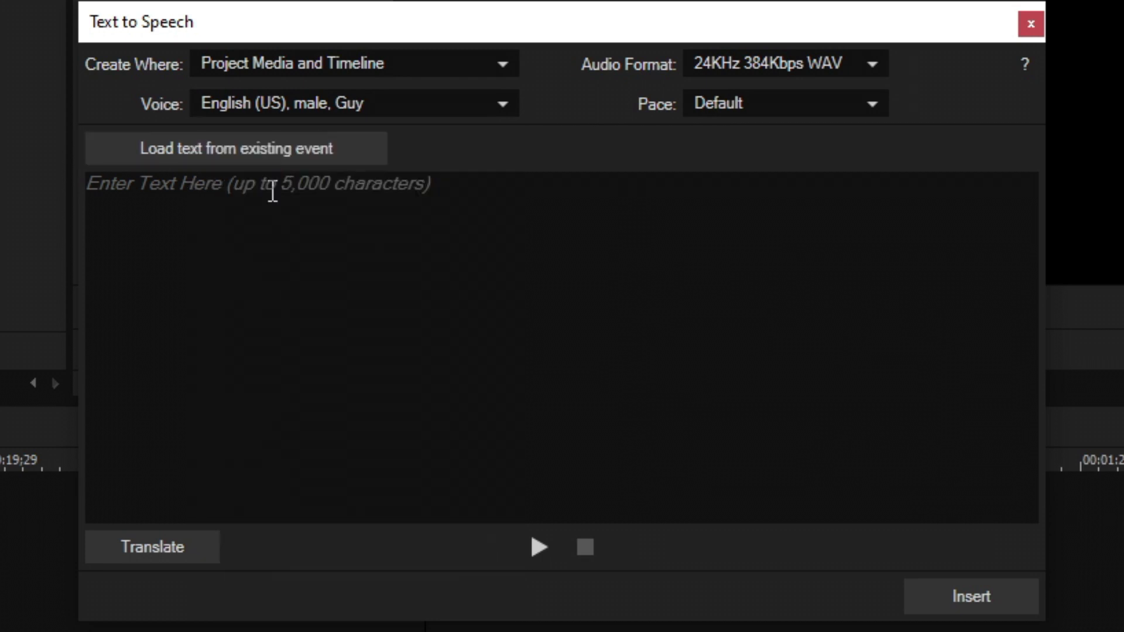
pyautogui.click(428, 196)
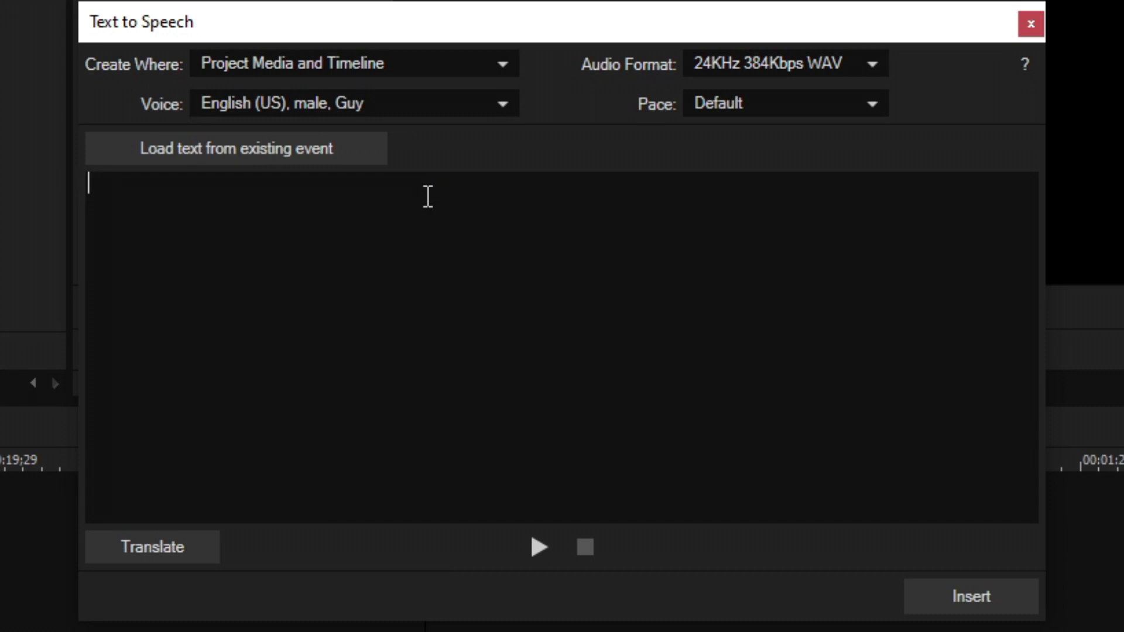
pyautogui.write('This is a test')
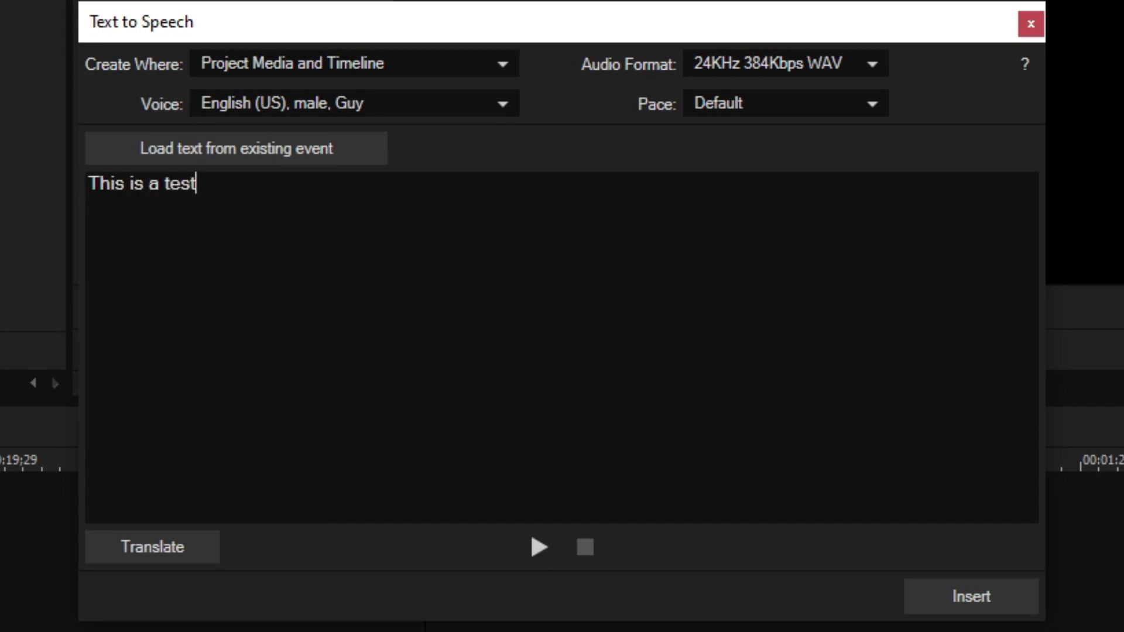
pyautogui.write('!')
pyautogui.click(538, 547)
# Replace it with 'I swear I am a human. Not a robot. I love human food, trust me.' and preview it
pyautogui.moveTo(322, 219); pyautogui.dragTo(26, 189)
pyautogui.write('I swear I am a human. Not a ')
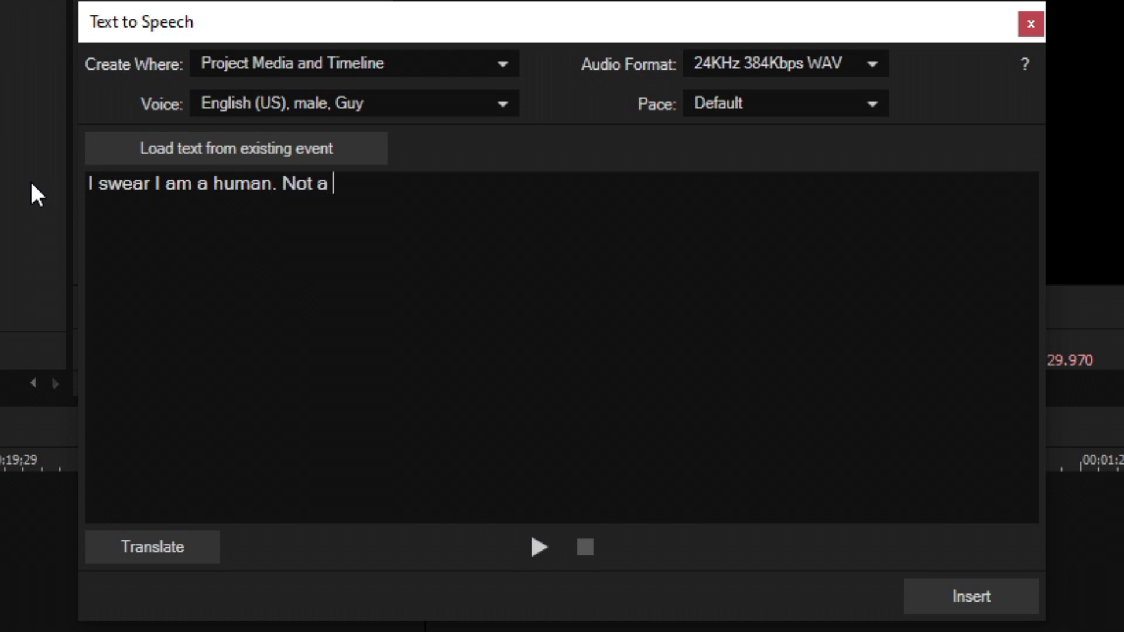
pyautogui.write('robot. I love human food, trust me.')
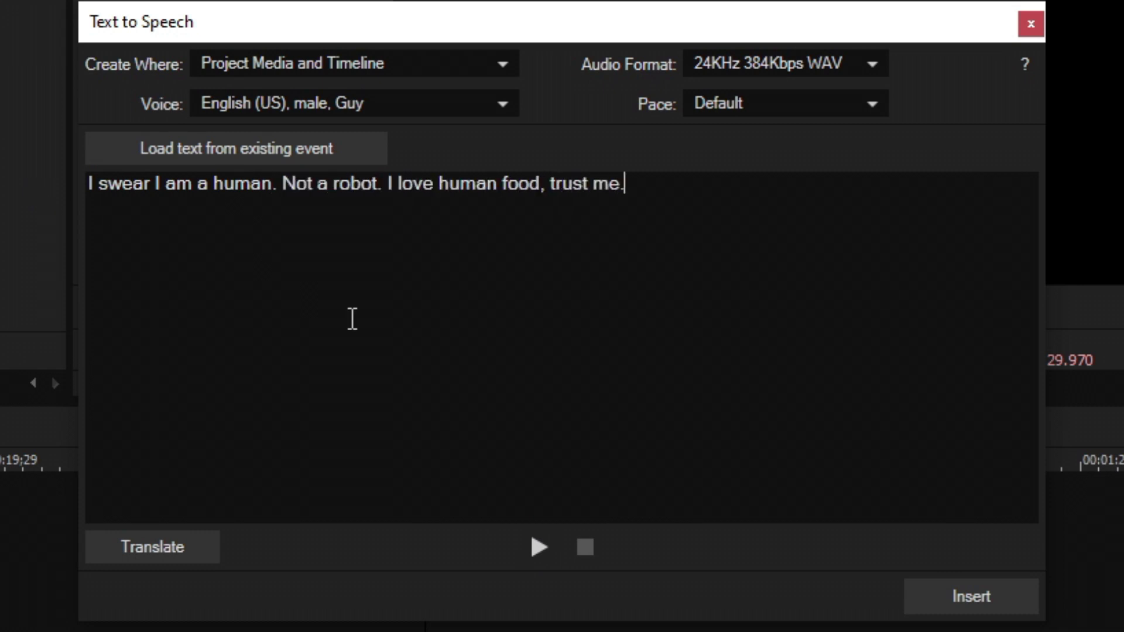
pyautogui.click(539, 547)
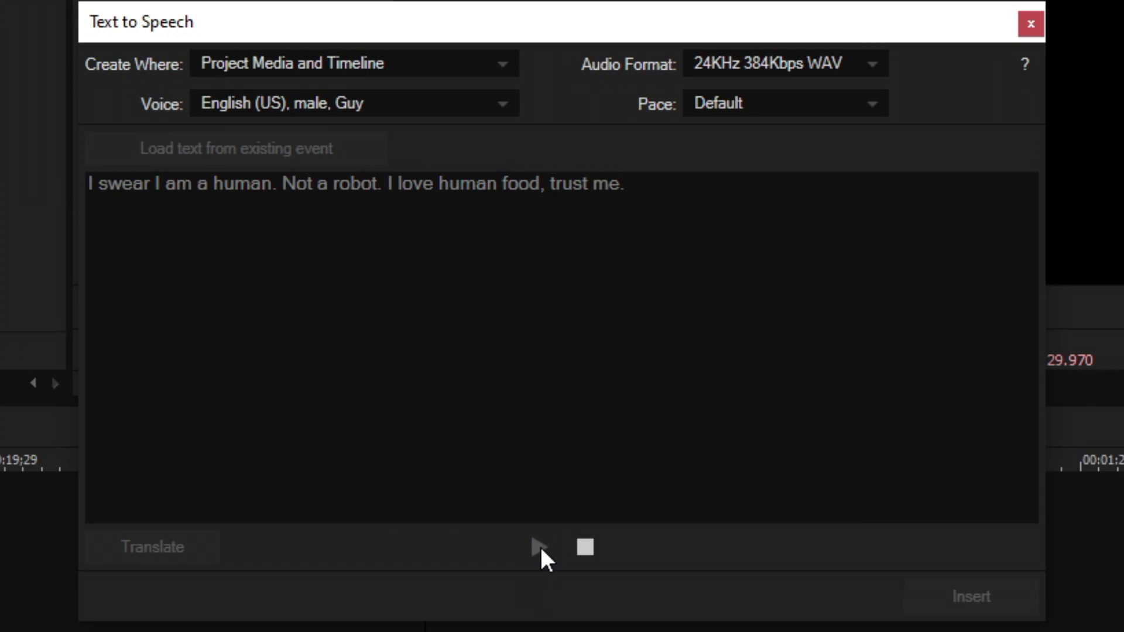
# Switch to the English (Australia) female Natasha voice and preview 'Another test to see if it sounds good'
pyautogui.click(505, 100)
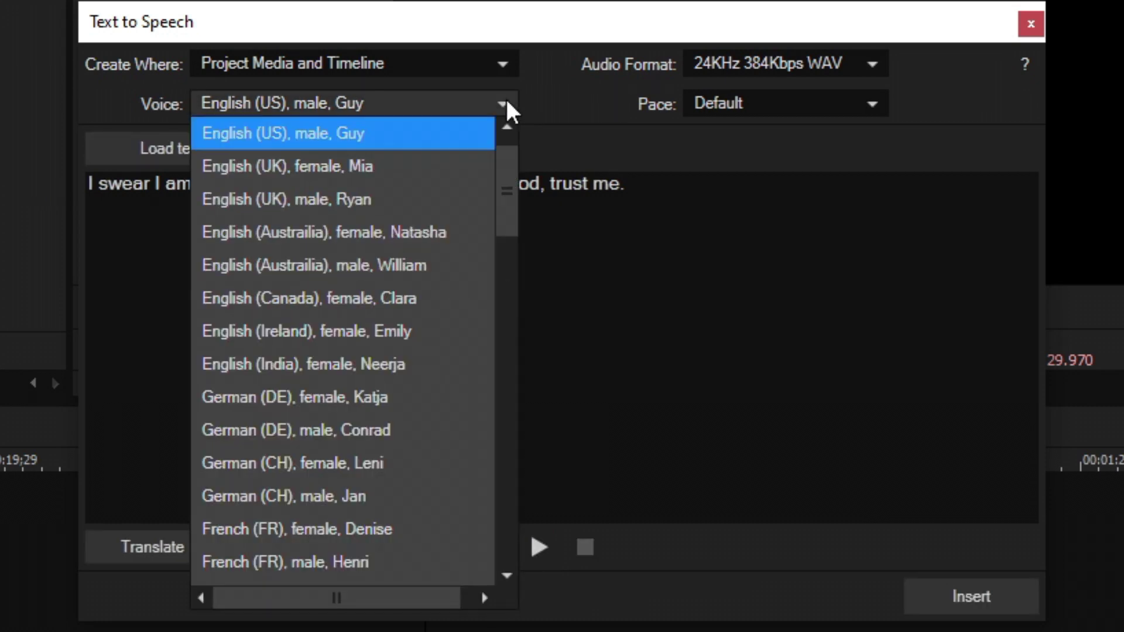
pyautogui.click(410, 232)
pyautogui.moveTo(655, 224); pyautogui.dragTo(85, 218)
pyautogui.write('Anot')
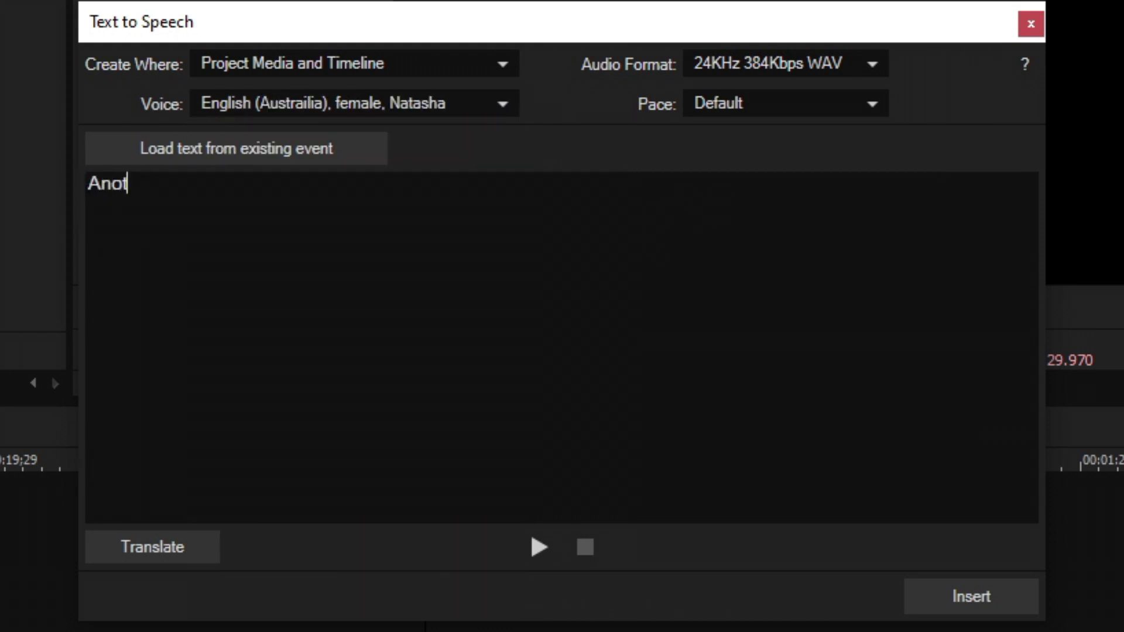
pyautogui.write('her test to see if it')
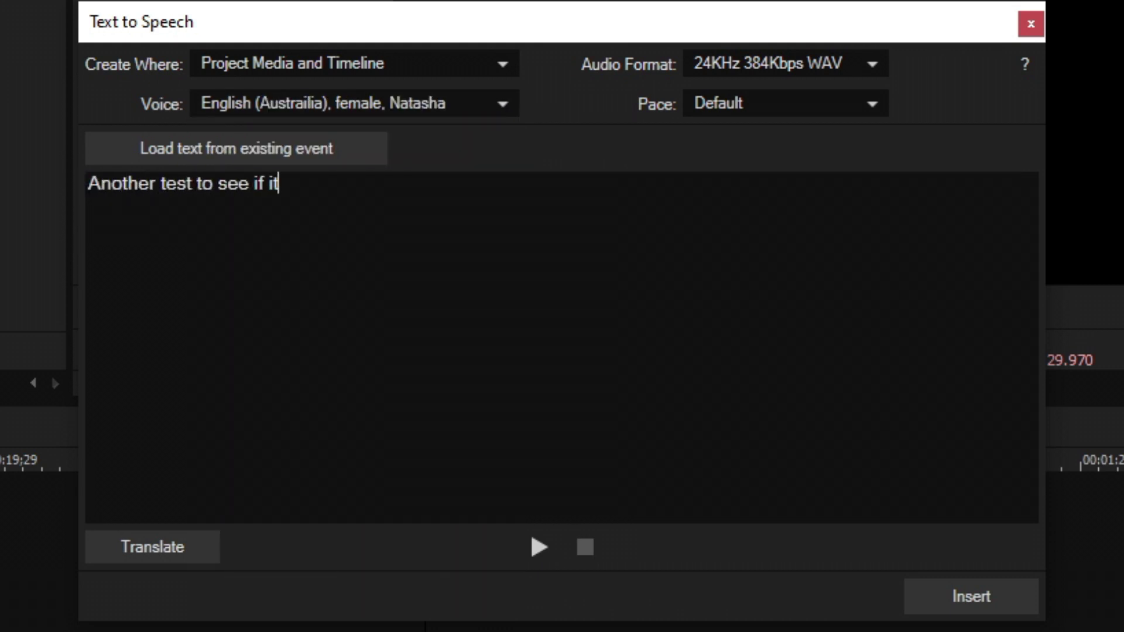
pyautogui.write(' sounds good')
pyautogui.click(539, 547)
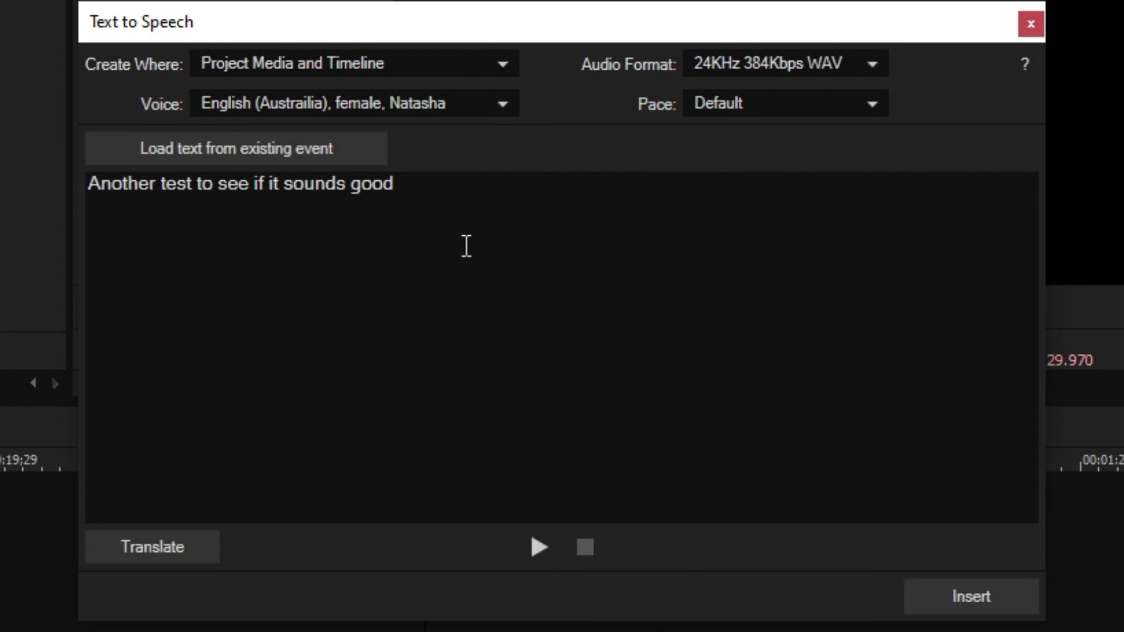
# Set the speaking pace to +20% and preview the faster speech
pyautogui.click(883, 105)
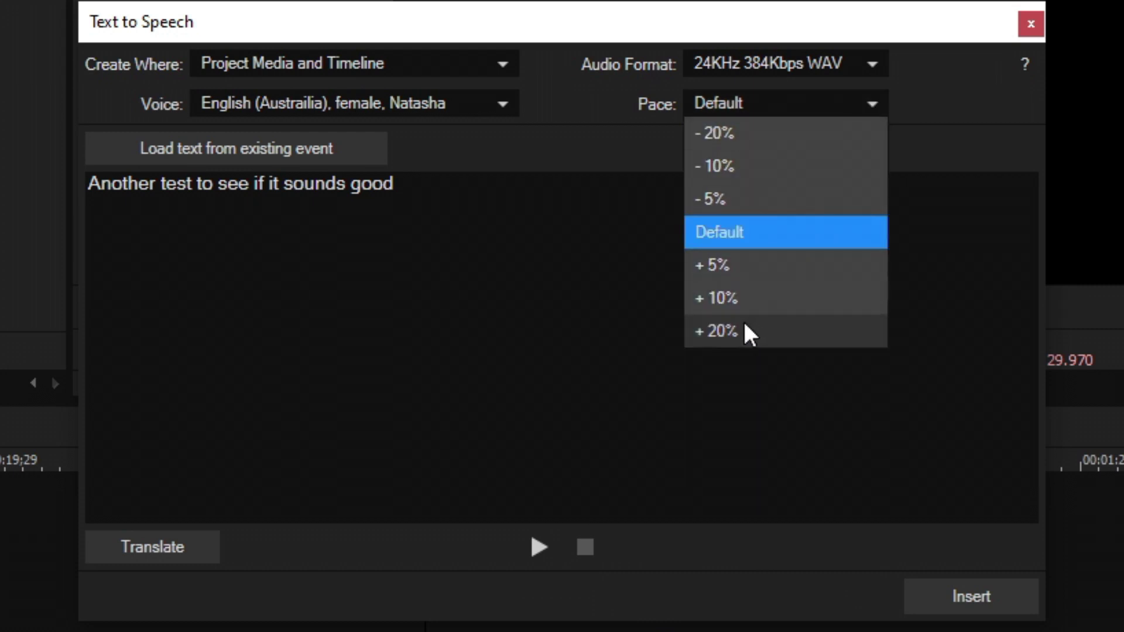
pyautogui.click(718, 331)
pyautogui.click(539, 547)
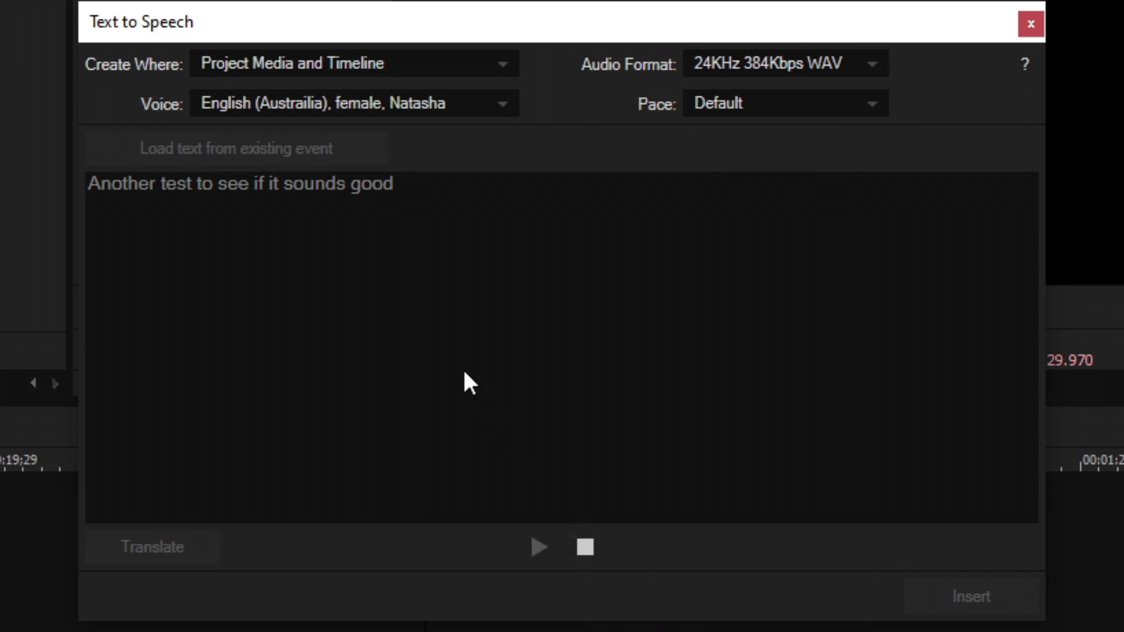
pyautogui.click(878, 103)
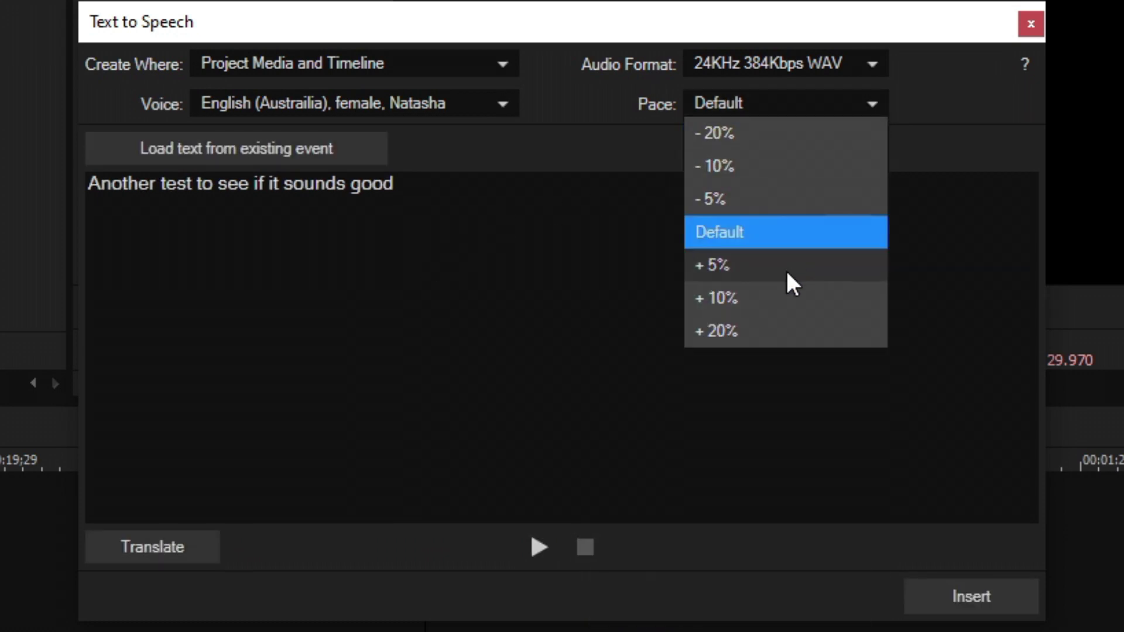
pyautogui.click(741, 331)
pyautogui.click(539, 547)
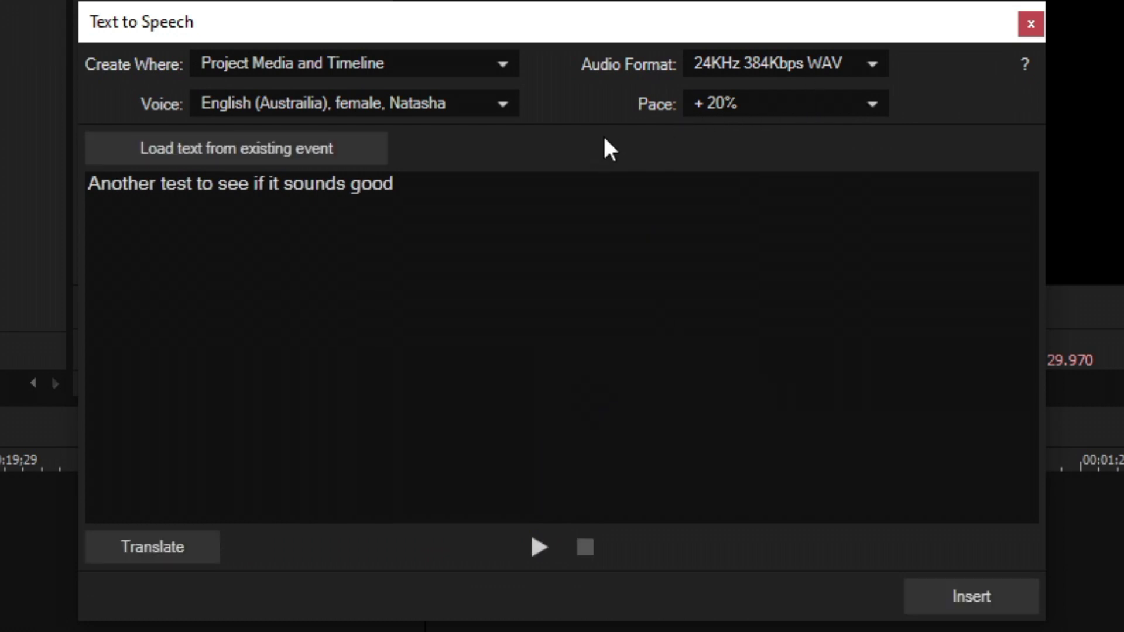
# Slow the pace to -20% and preview the line again
pyautogui.click(734, 105)
pyautogui.click(726, 130)
pyautogui.click(538, 547)
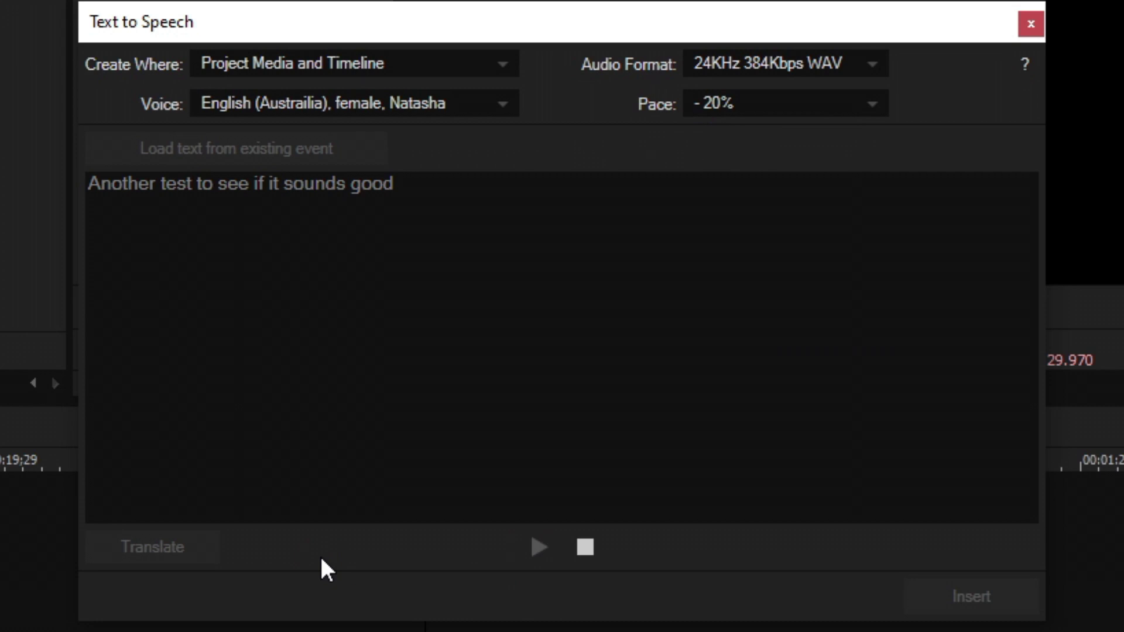
pyautogui.click(465, 191)
# Insert 'This will officially be the audio I go with for this tutorial.' voiced by Spanish (ES) male Alvaro
pyautogui.hotkey('ctrl', 'a')
pyautogui.write('T')
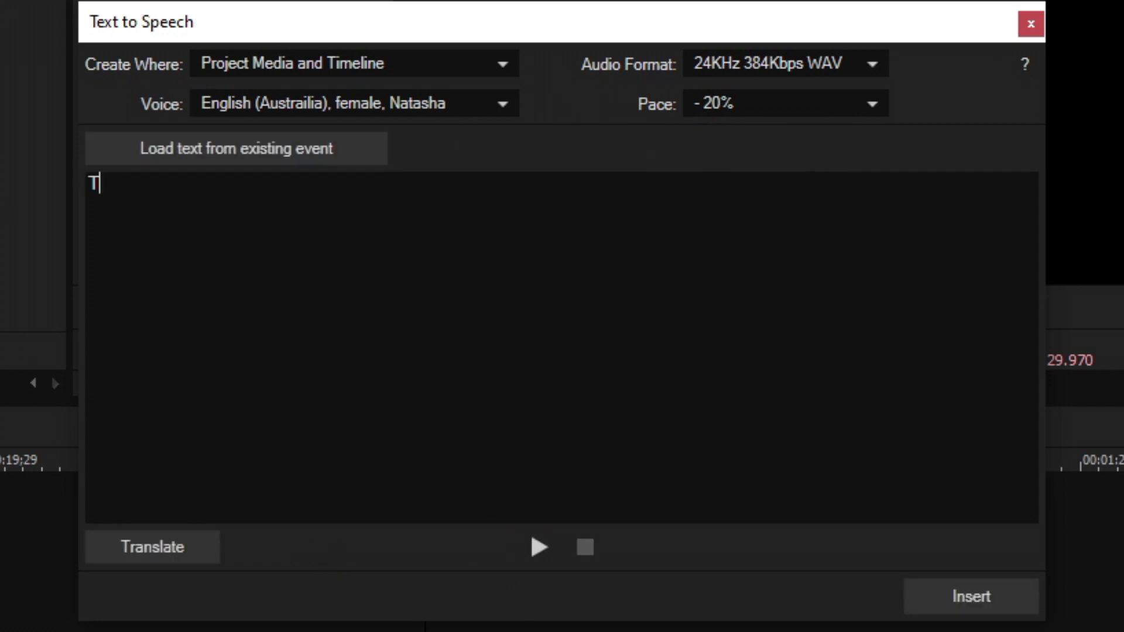
pyautogui.write('his will officially be the audio I go with for this tu')
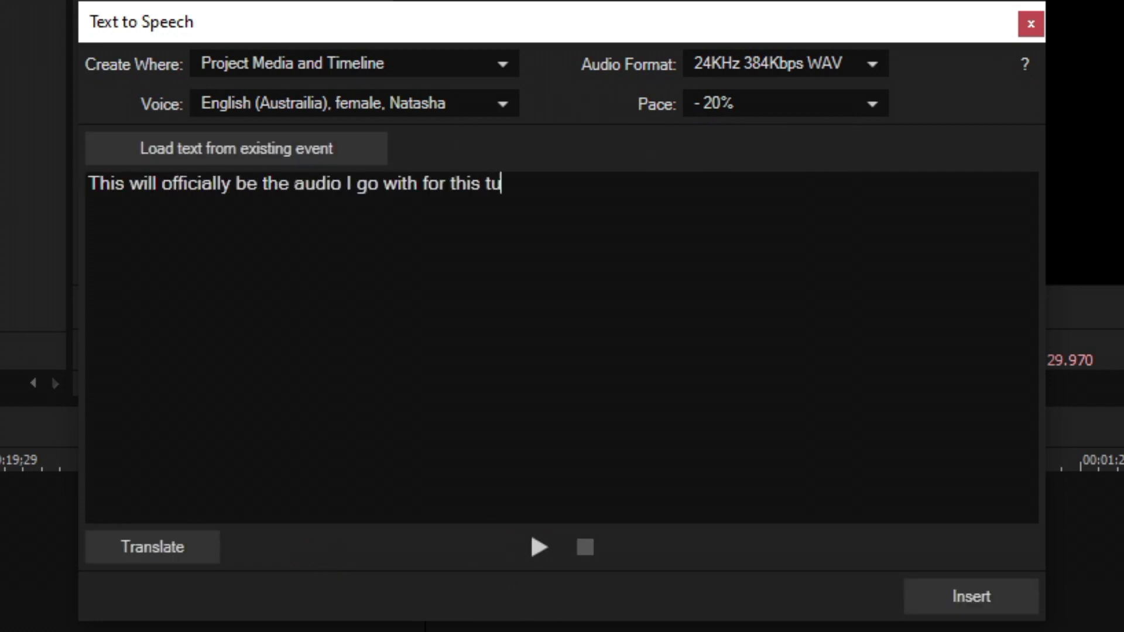
pyautogui.write('torial.')
pyautogui.click(373, 103)
pyautogui.scroll(1, 385, 311)
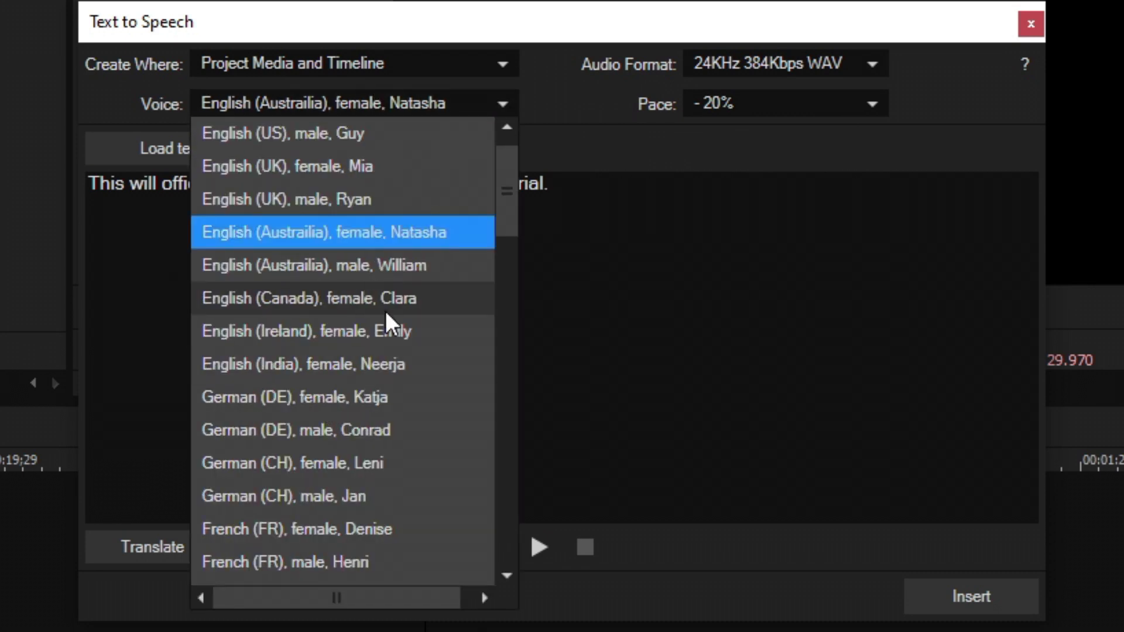
pyautogui.scroll(-2, 385, 311)
pyautogui.click(346, 462)
pyautogui.click(949, 598)
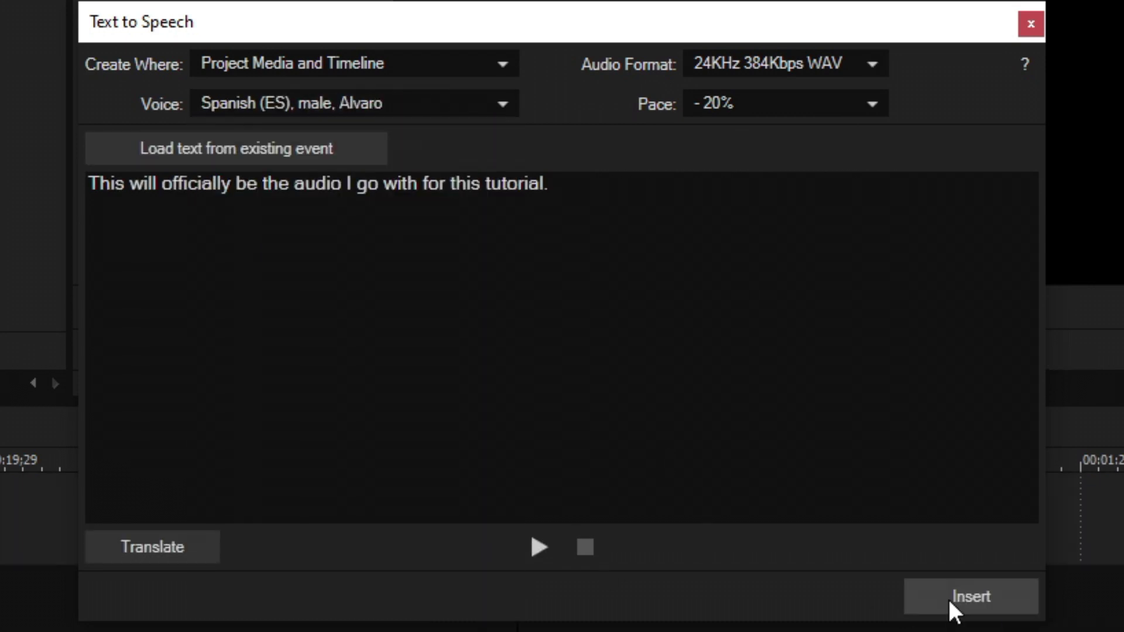
# Move the dialog aside and bring up the Translate Text options for the sentence
pyautogui.moveTo(595, 37); pyautogui.dragTo(700, 43)
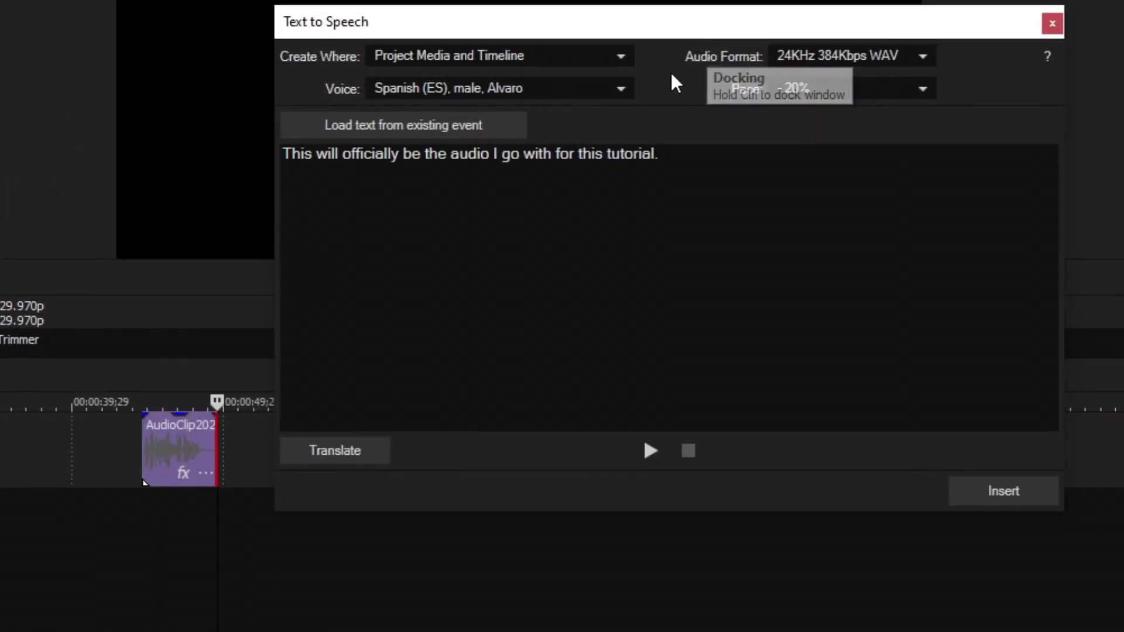
pyautogui.moveTo(733, 176); pyautogui.dragTo(410, 154)
pyautogui.click(742, 159)
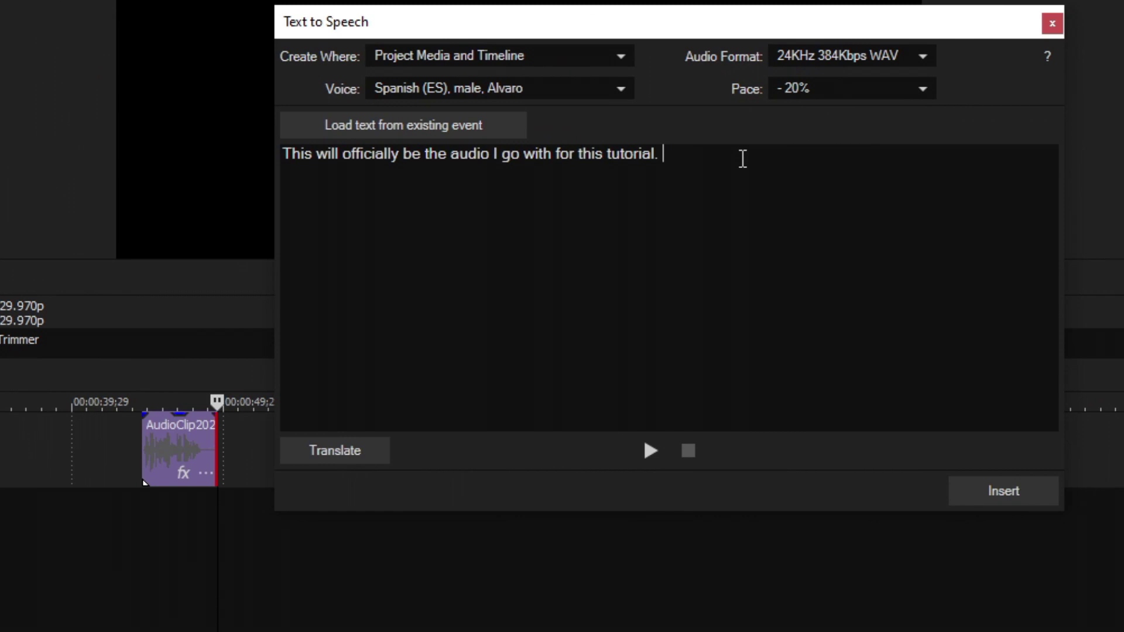
pyautogui.click(334, 452)
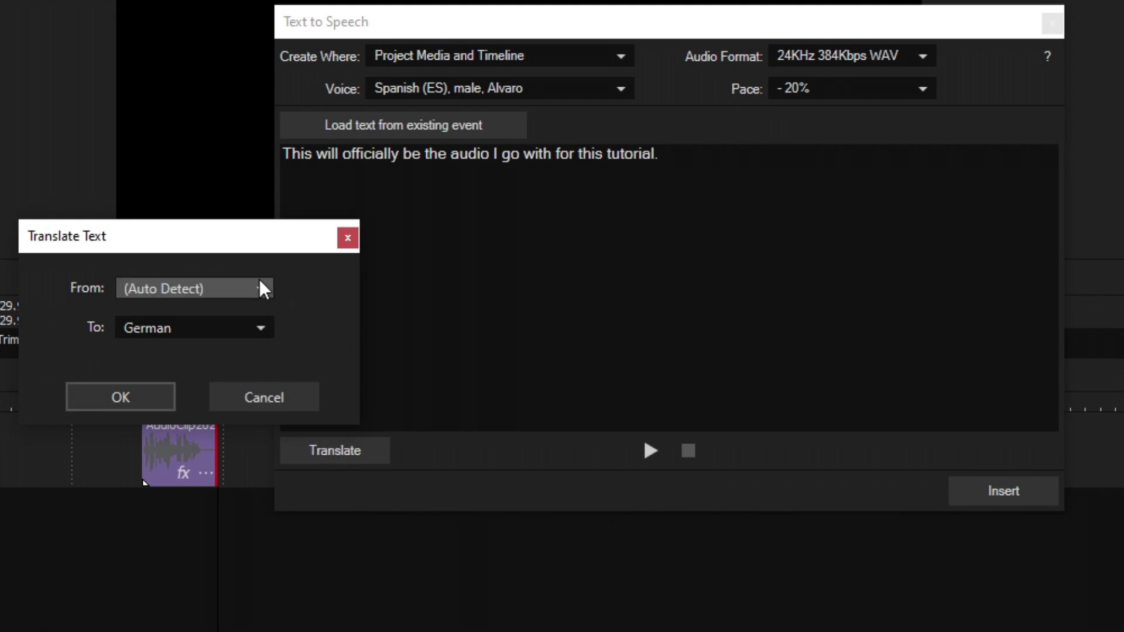
# Translate the sentence from Auto Detect to German and preview it with the Katja voice
pyautogui.moveTo(266, 243); pyautogui.dragTo(92, 144)
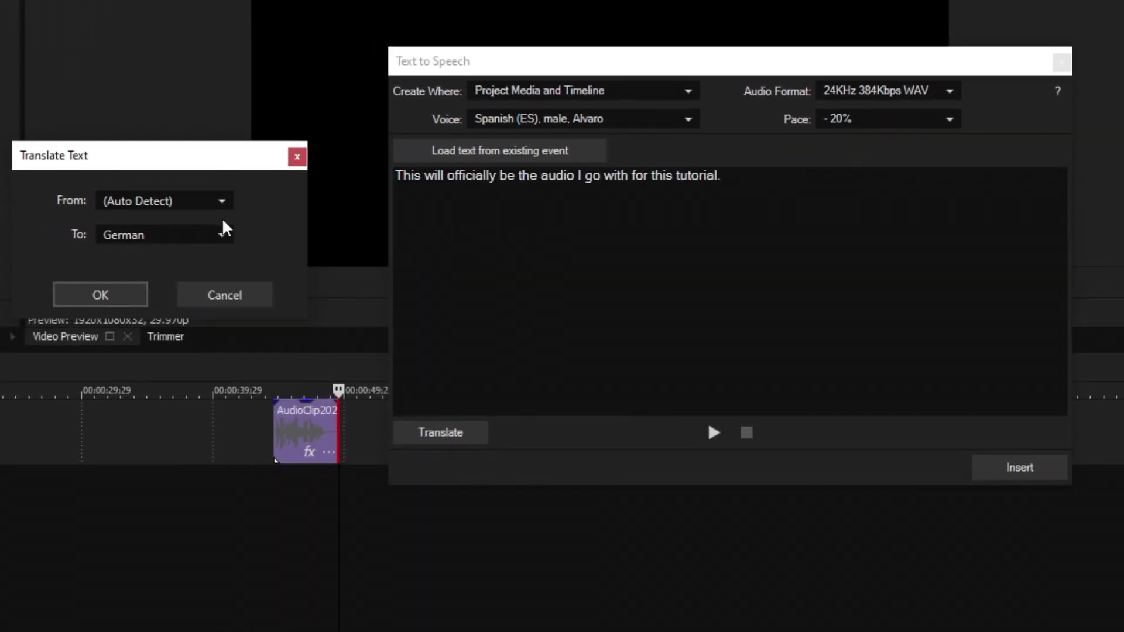
pyautogui.click(100, 295)
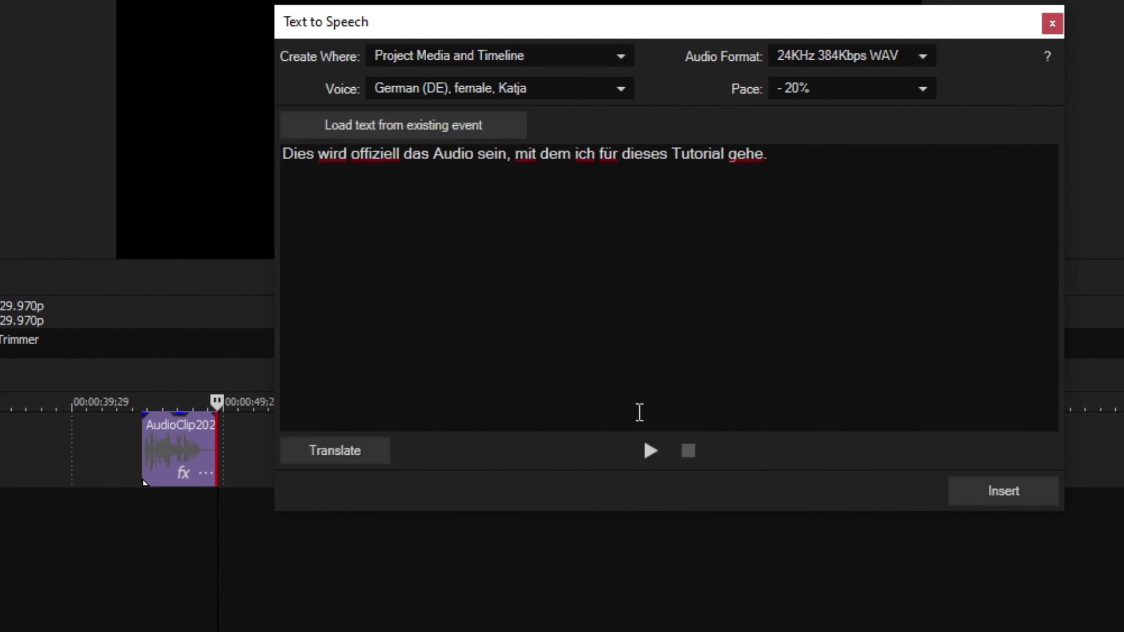
pyautogui.click(649, 451)
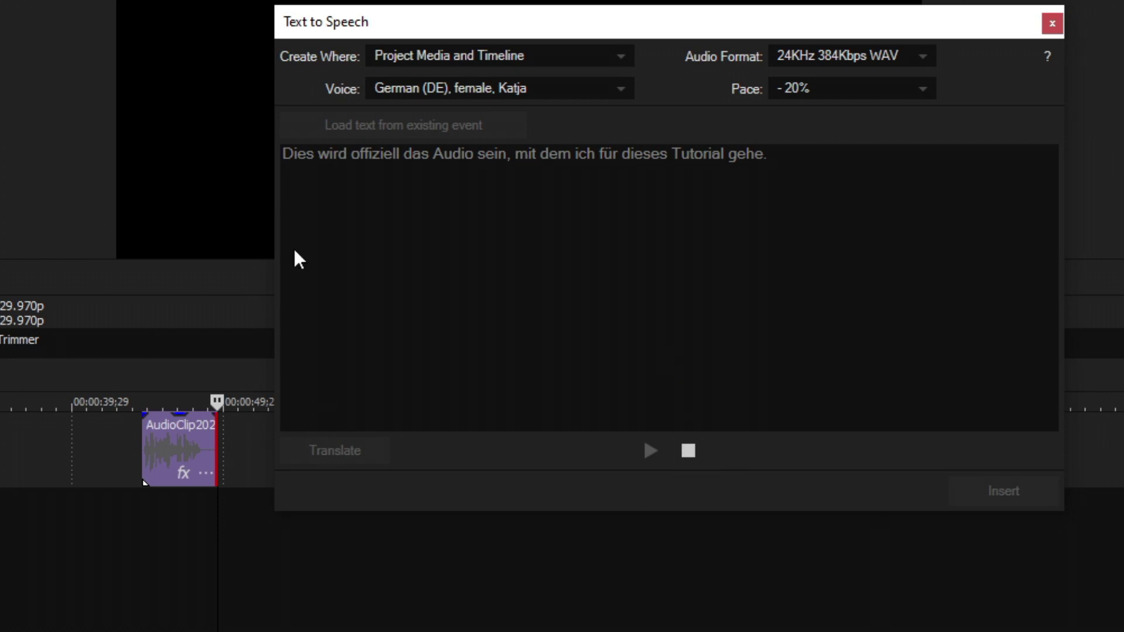
# Close the dialog and play the inserted AudioClip20210809-1 clip
pyautogui.click(1052, 23)
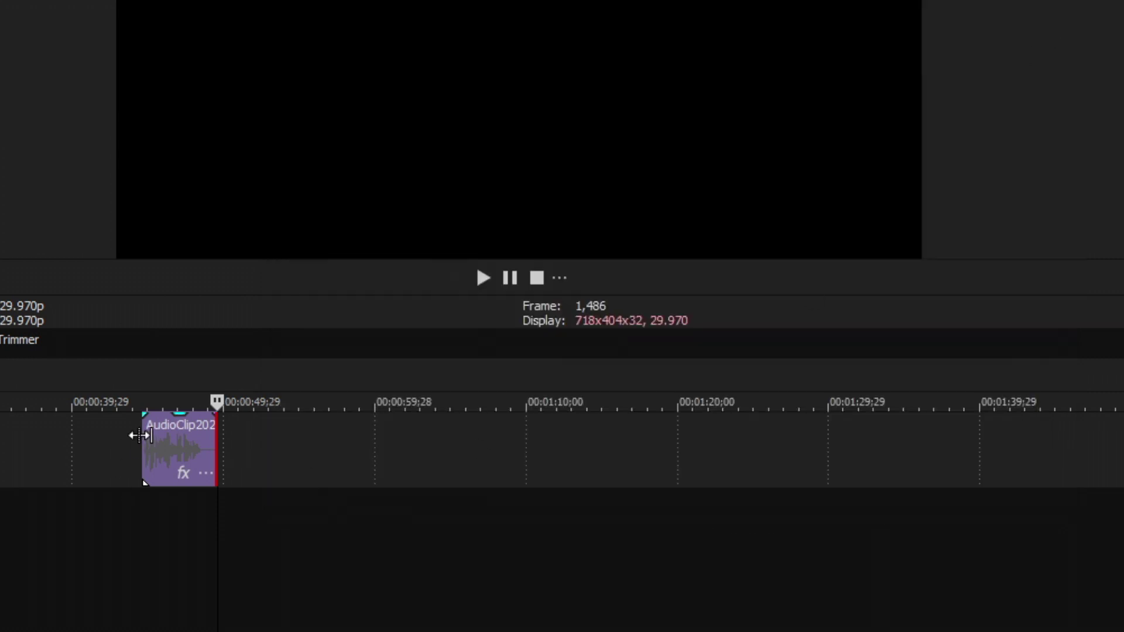
pyautogui.click(145, 436)
pyautogui.press('space')
pyautogui.scroll(2, 211, 585)
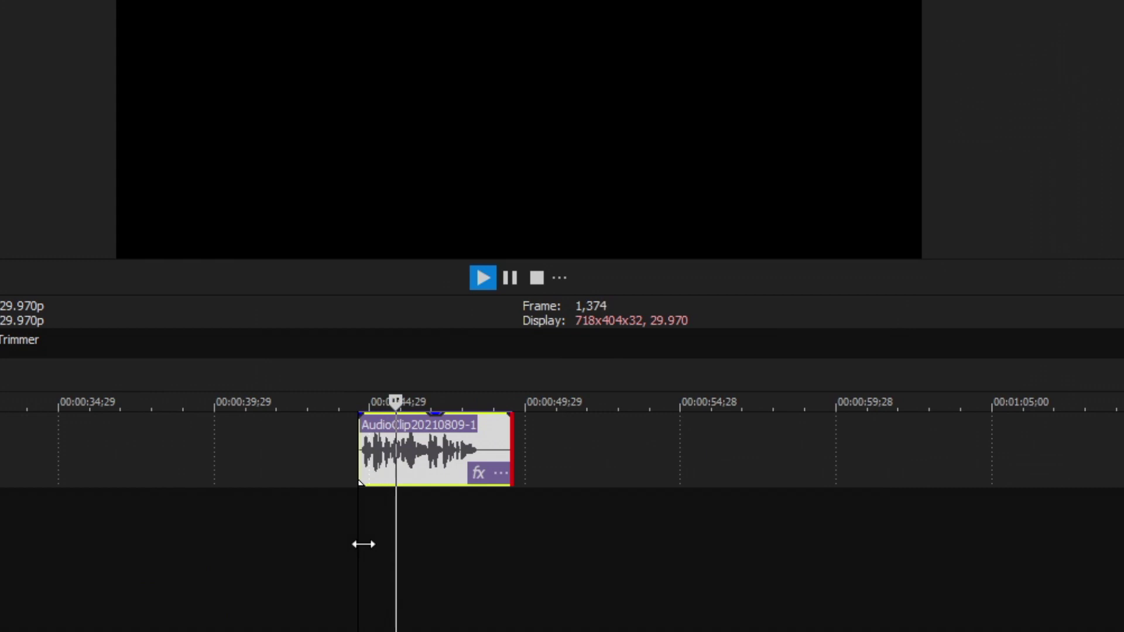
pyautogui.scroll(1, 375, 556)
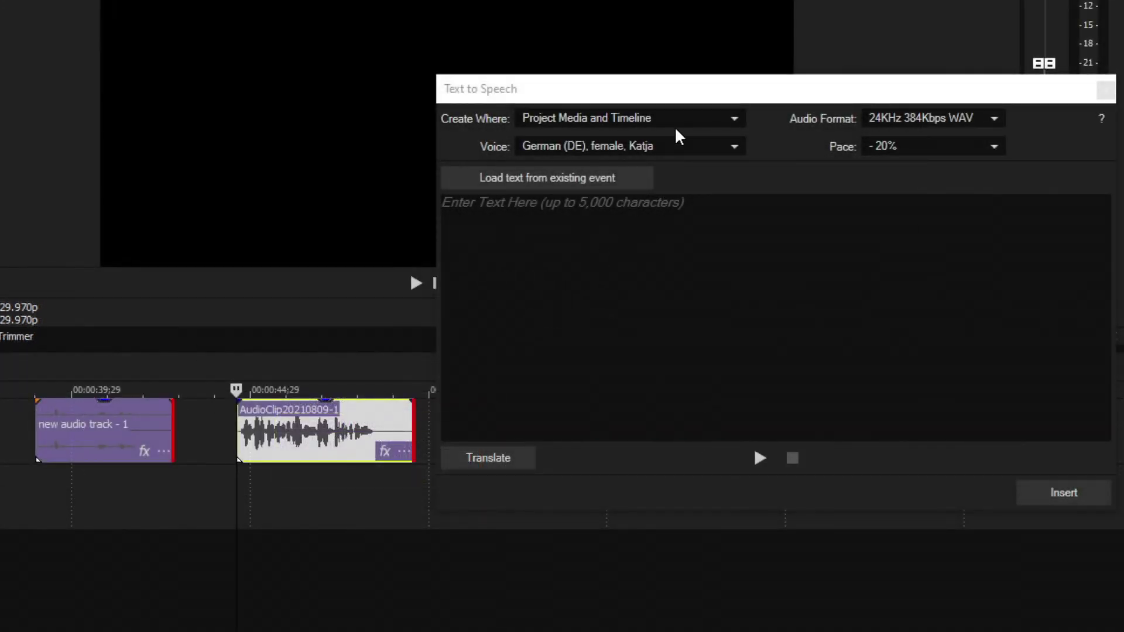
# Replay AudioClip20210809-1 from its start, then load its sentence back into the speech box
pyautogui.click(700, 92)
pyautogui.click(275, 452)
pyautogui.click(304, 519)
pyautogui.click(237, 432)
pyautogui.press('space')
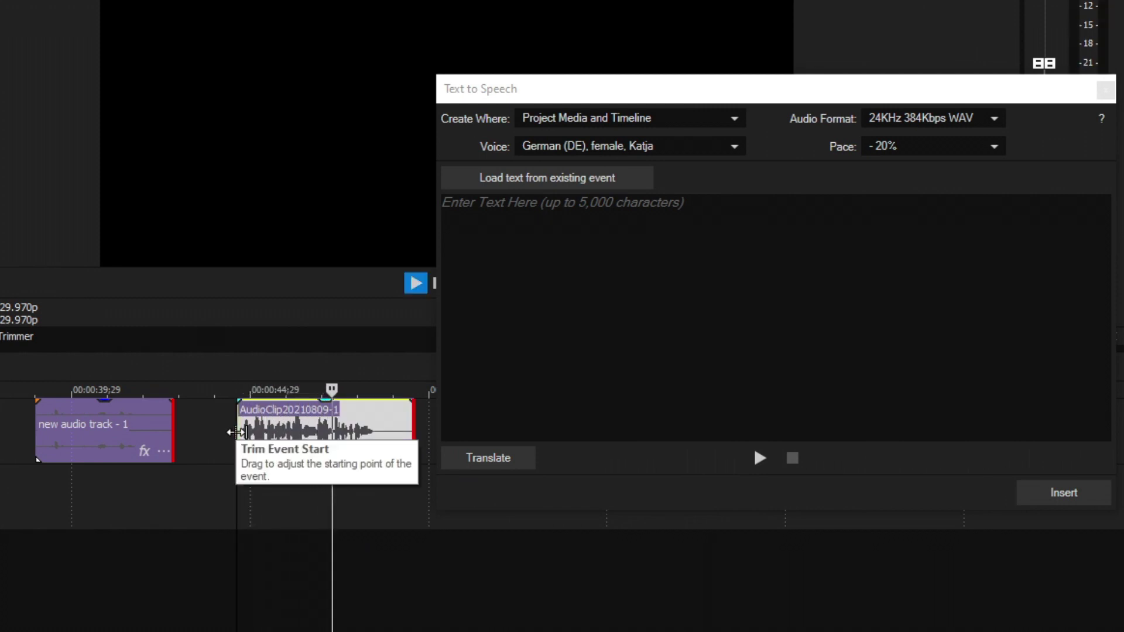
pyautogui.press('space')
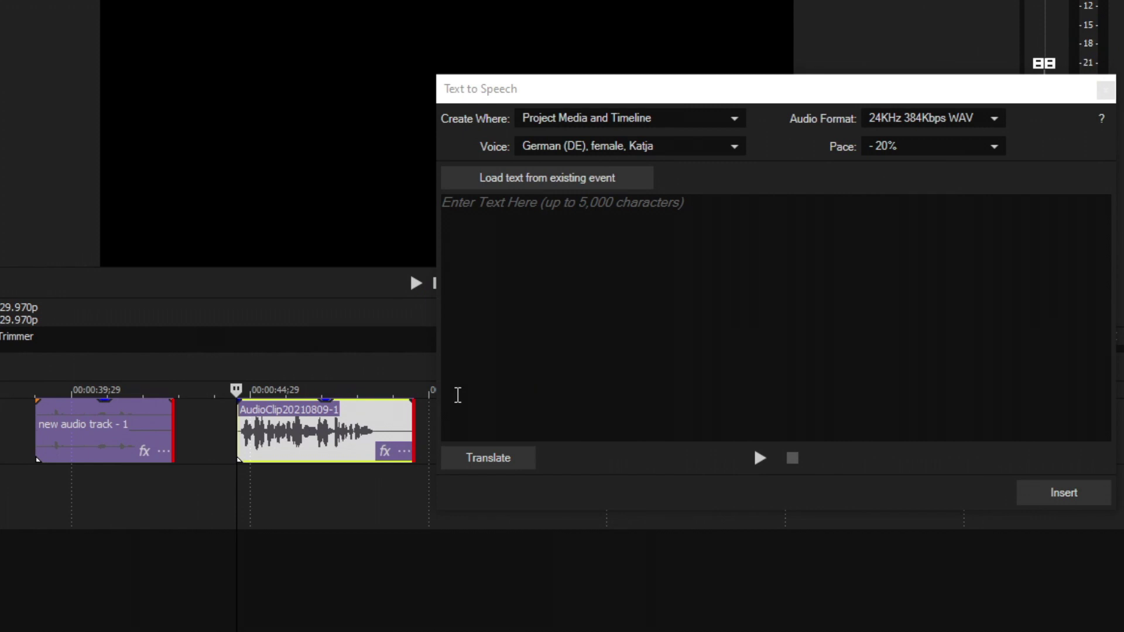
pyautogui.click(620, 176)
# Delete the loaded sentence from the speech box
pyautogui.moveTo(783, 202); pyautogui.dragTo(404, 205)
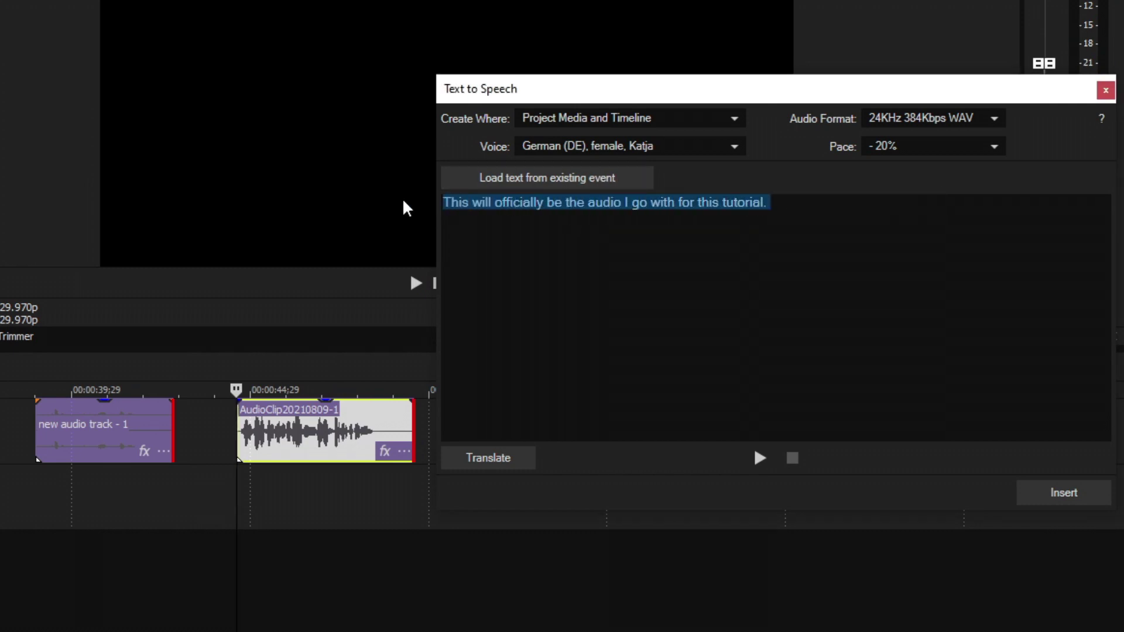
pyautogui.click(592, 241)
pyautogui.moveTo(783, 324); pyautogui.dragTo(334, 220)
pyautogui.press('BackSpace')
# Play and stop the 'new audio track - 1' clip, then open the voice list
pyautogui.click(207, 440)
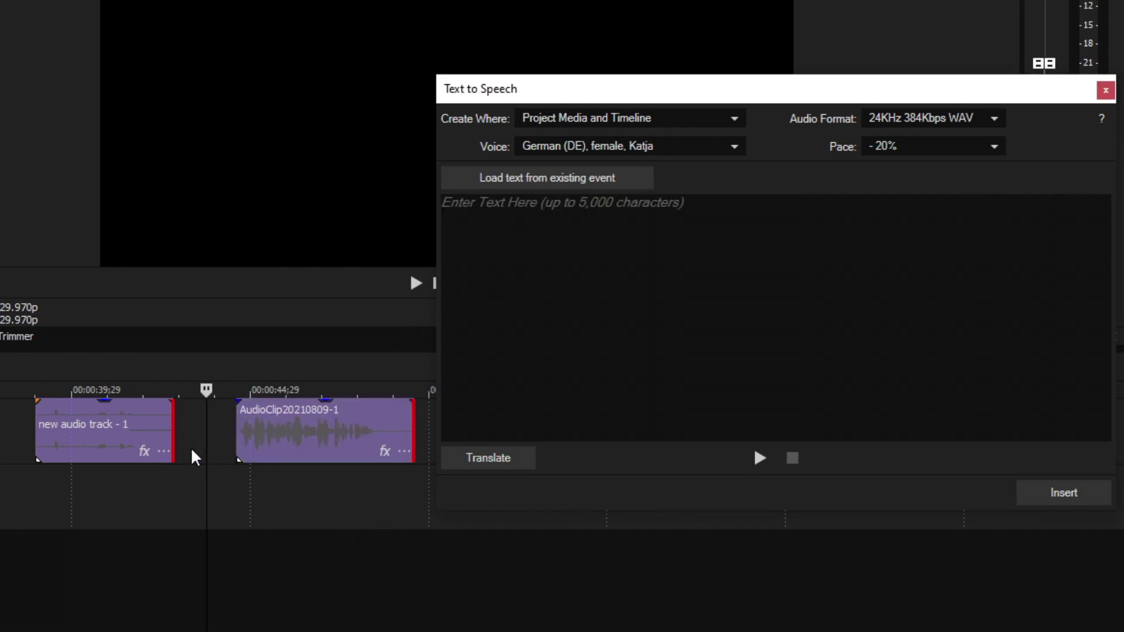
pyautogui.click(36, 443)
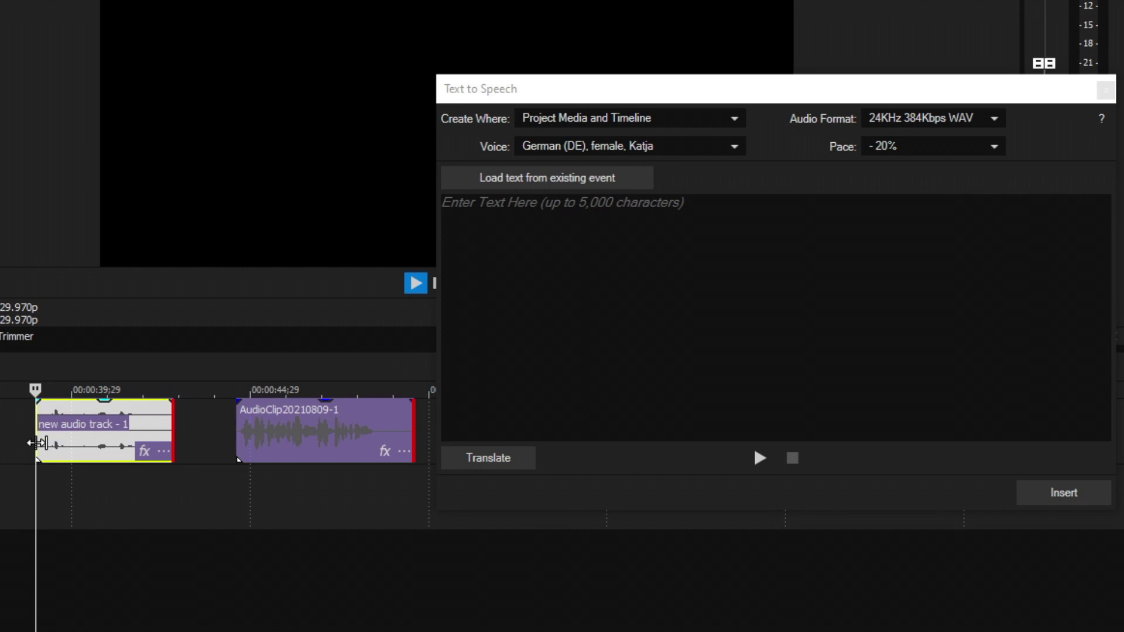
pyautogui.press('space')
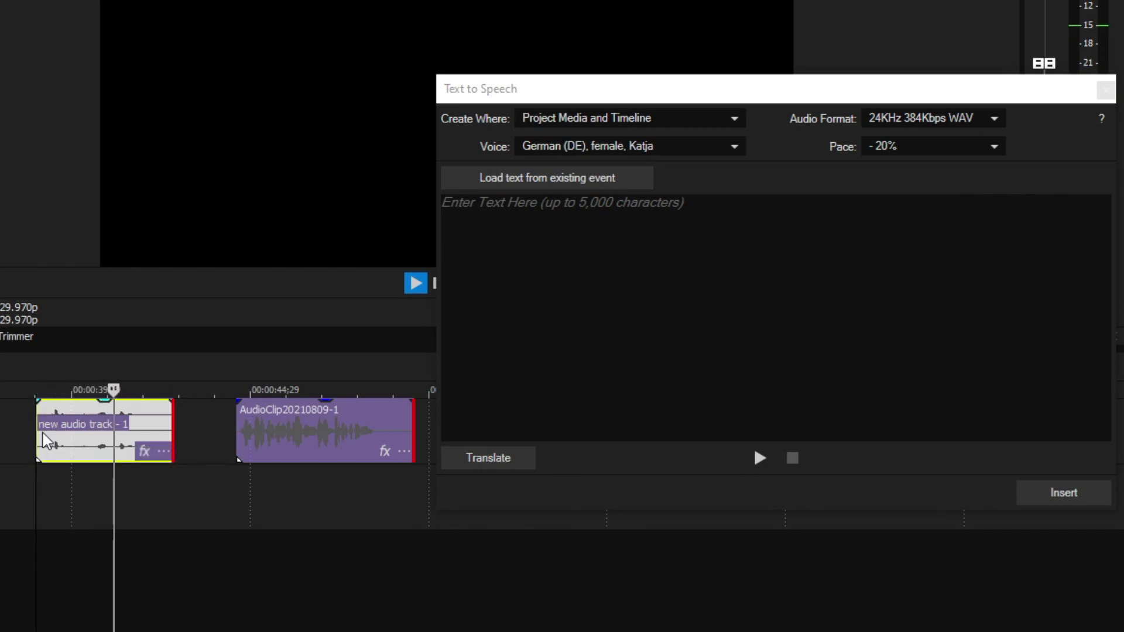
pyautogui.press('space')
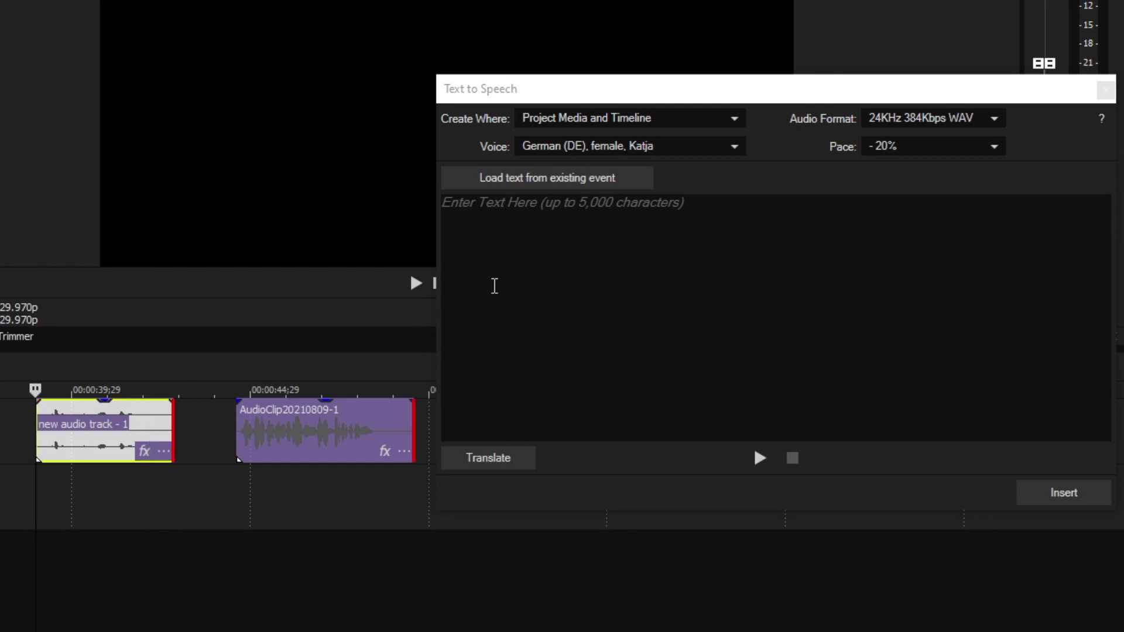
pyautogui.click(555, 177)
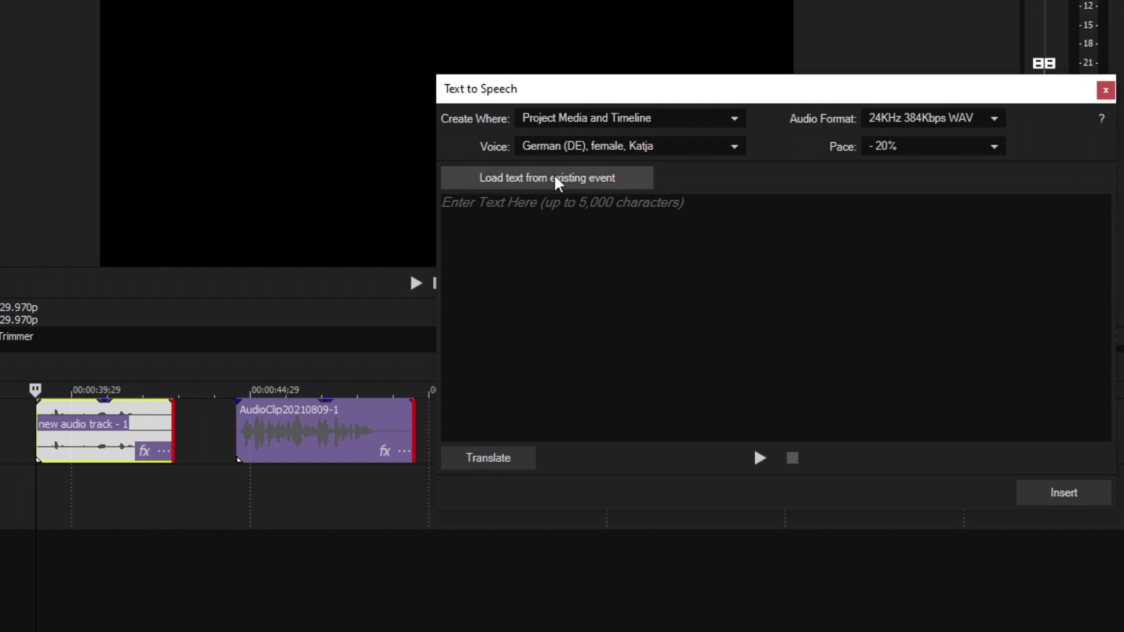
pyautogui.click(574, 146)
pyautogui.scroll(3, 585, 176)
# Pick 'English (US), male, Guy' from the open voice list
pyautogui.click(597, 190)
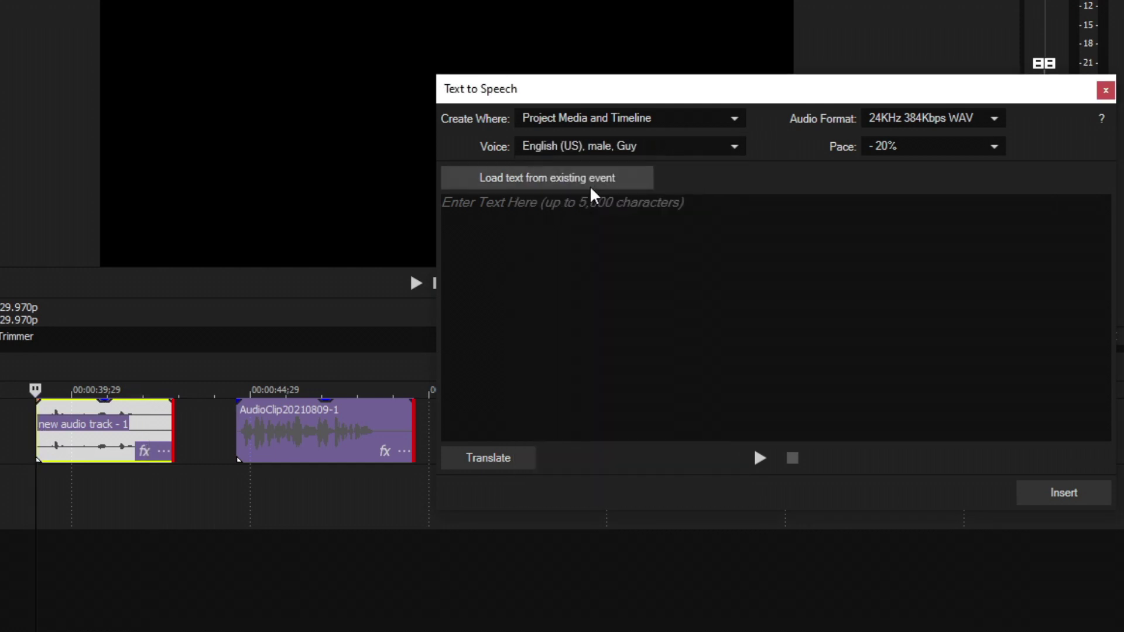